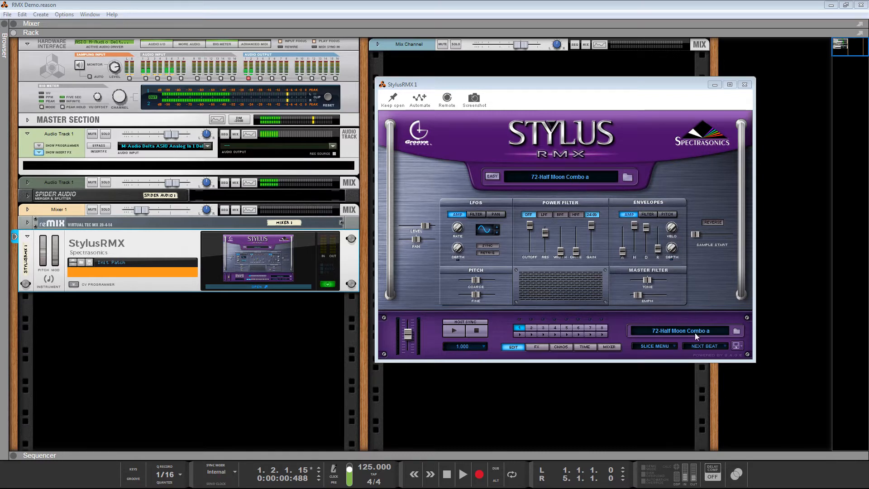
Step: Look over the groove browser's suites and elements, and audition the 72-Half Moon Combo a groove in part 1
left_click(627, 176)
mouse_move(608, 159)
left_mouse_down()
mouse_move(611, 292)
mouse_move(609, 219)
mouse_move(623, 165)
left_mouse_up()
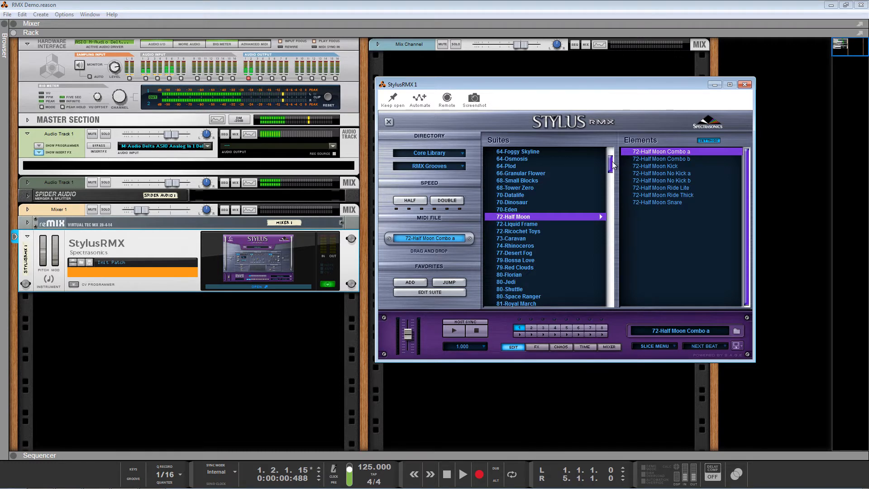
left_click(388, 122)
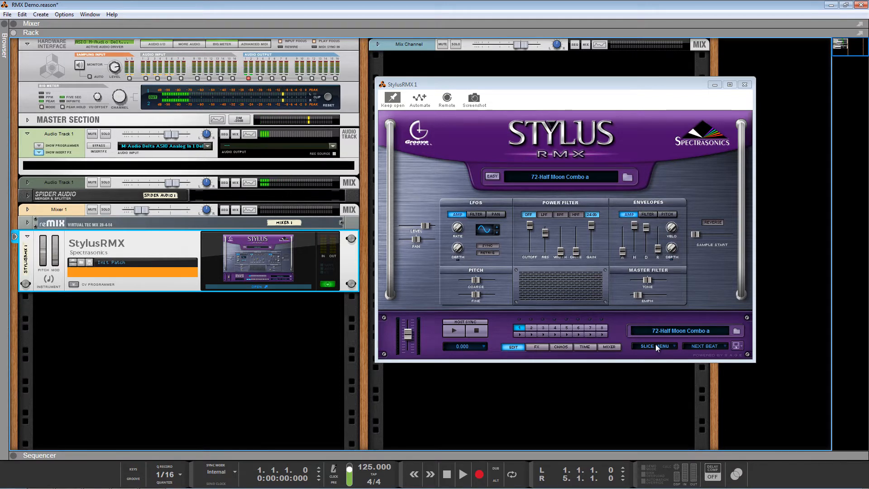
left_click(455, 330)
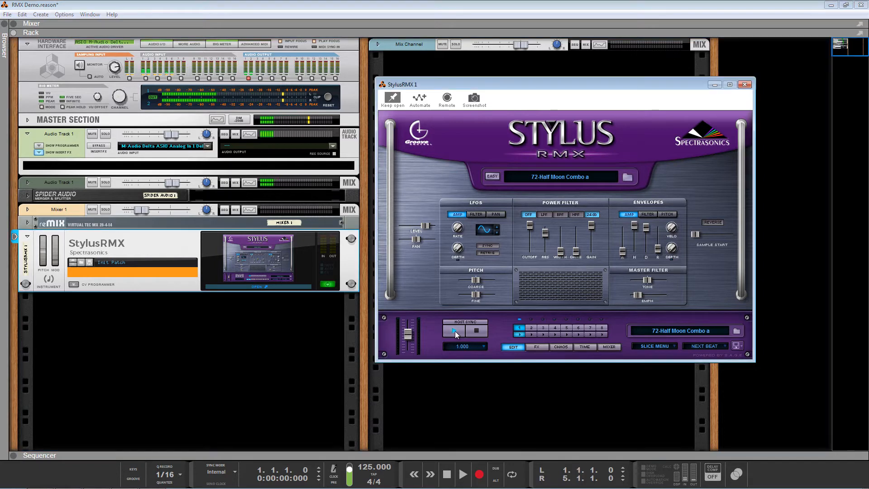
left_click(479, 333)
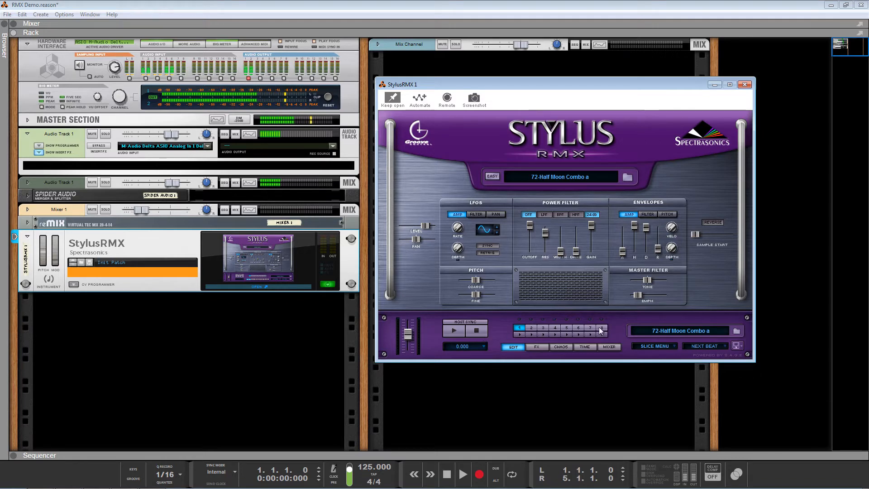
Step: Import the 72-Half Moon Combo a MIDI file from the groove browser into the sequencer as a new track starting at bar 1
left_click(676, 331)
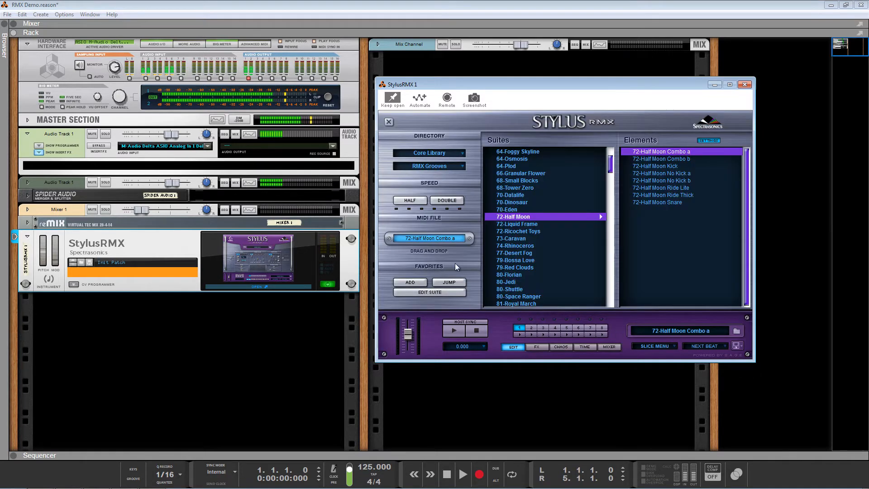
left_click(261, 358)
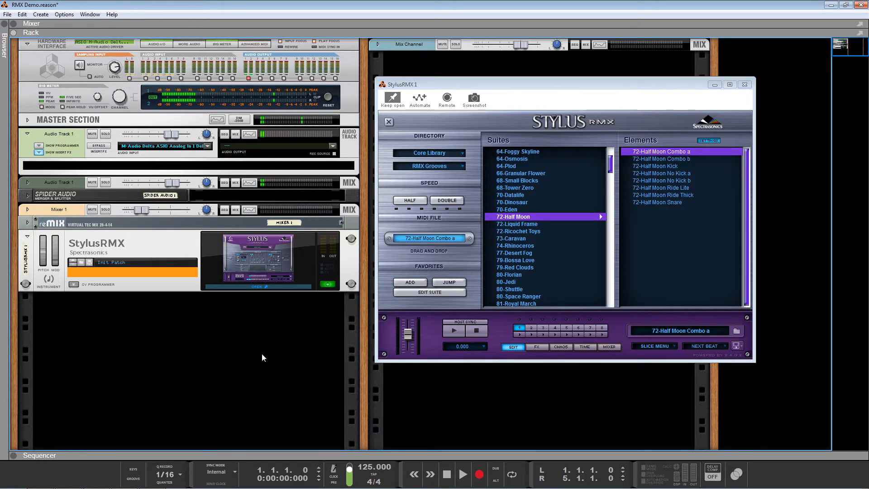
key("F7")
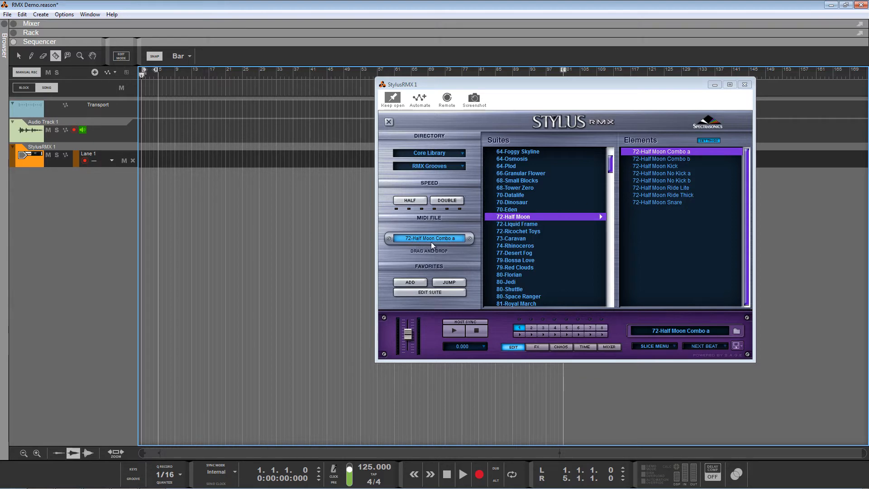
left_click_drag(435, 243, 162, 159)
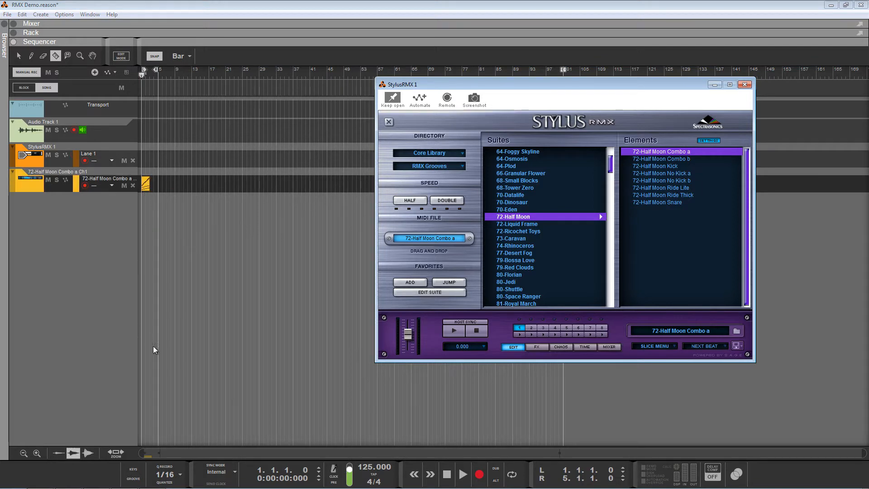
left_click(121, 456)
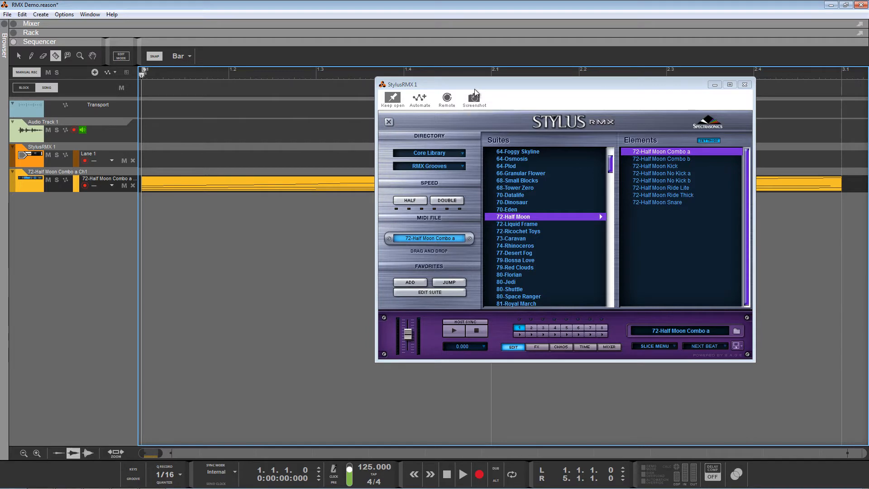
left_click_drag(475, 84, 513, 125)
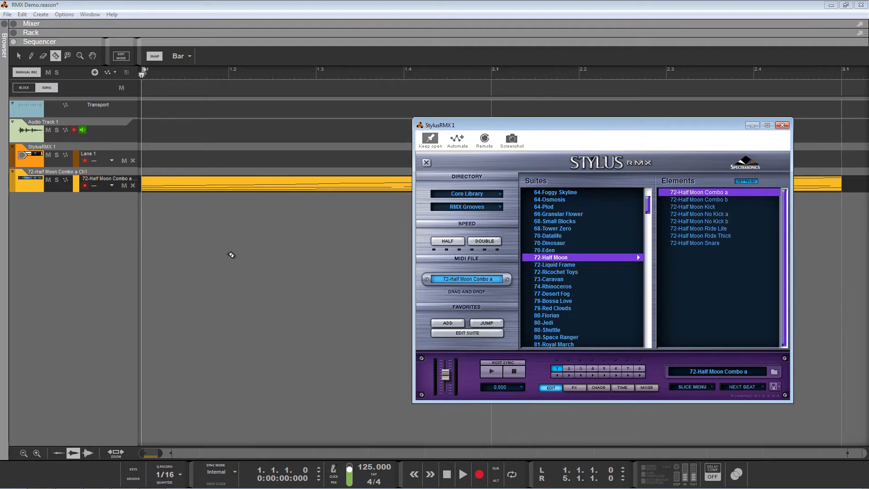
Step: Check which rack device the imported groove's track uses, and play the clip back from the start
left_click(229, 255)
key("F6")
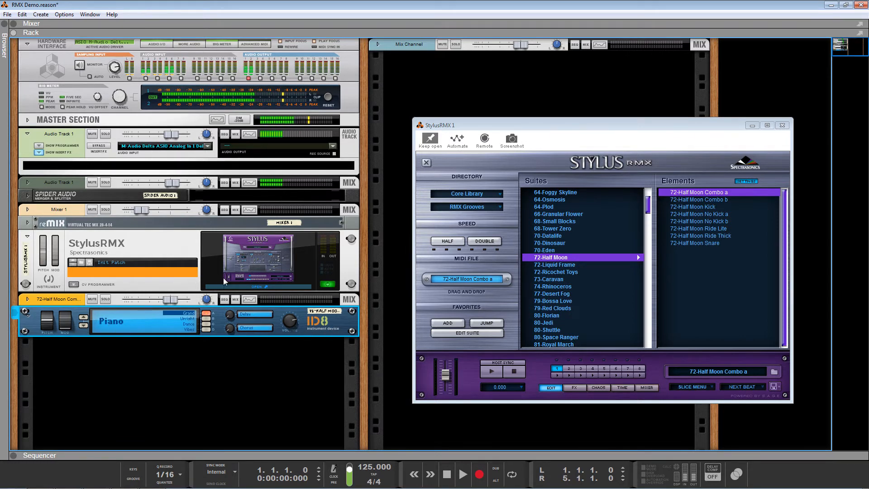
key("F7")
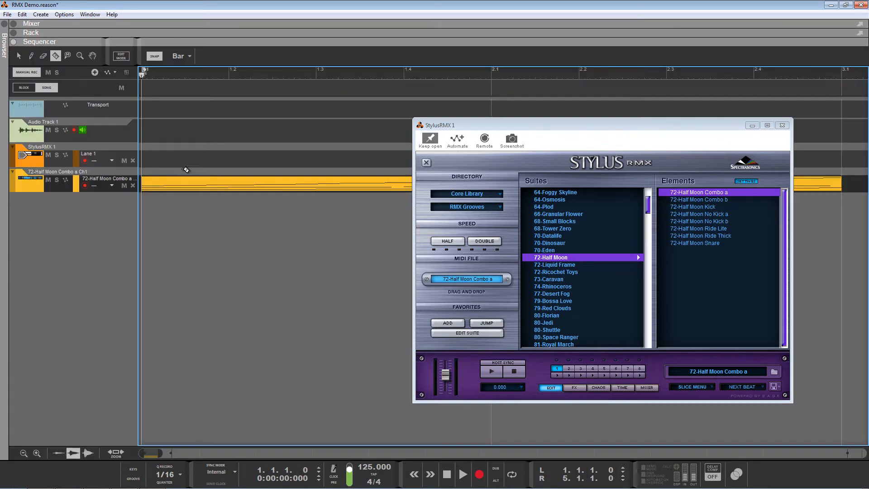
key("space")
double_click(447, 475)
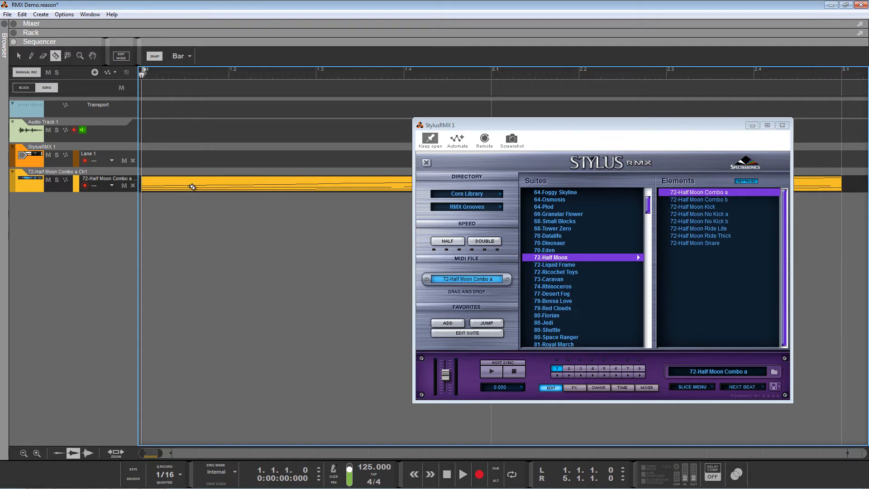
Step: Move the 72-Half Moon Combo a clip onto the StylusRMX 1 track's Lane 1 at bar 1 and play it back
key("q")
left_click_drag(161, 185, 157, 159)
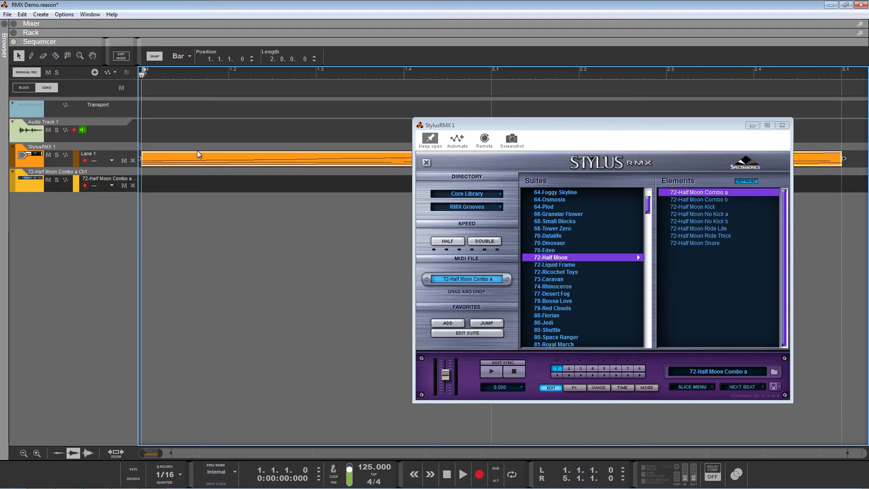
left_click(462, 474)
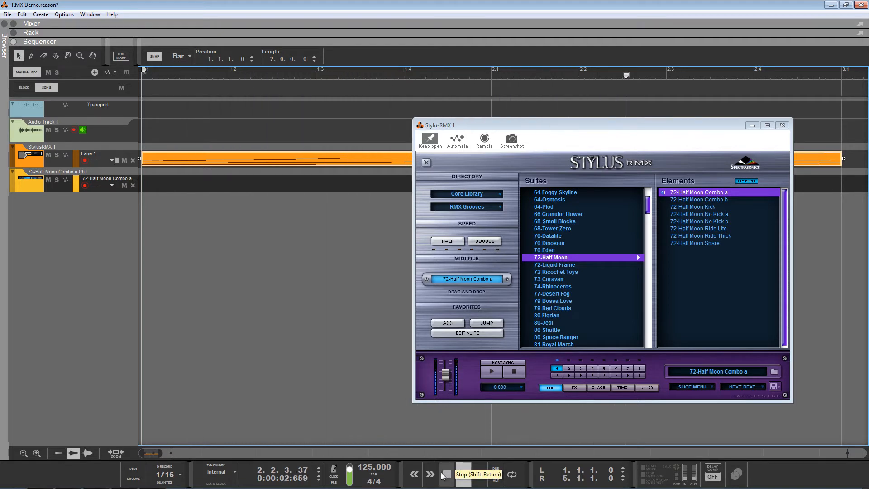
left_click(444, 474)
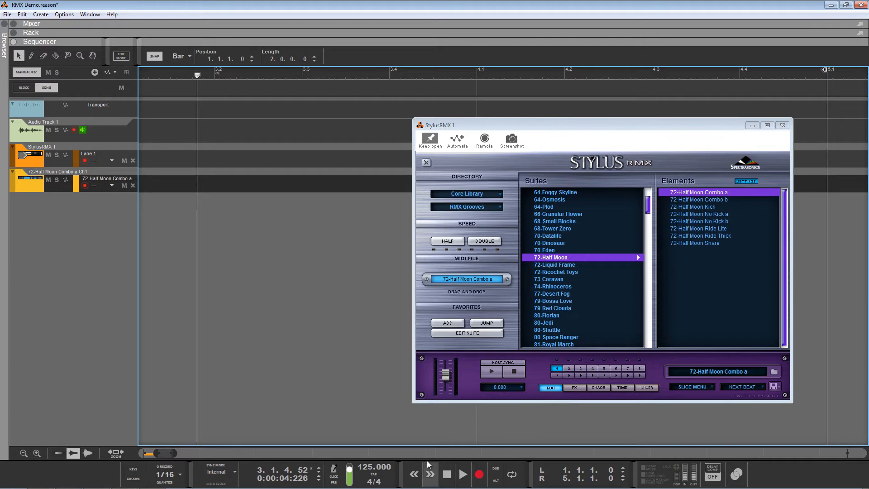
Step: Delete the leftover 72-Half Moon Combo a mix channel and its ID8 instrument from the rack
key("F6")
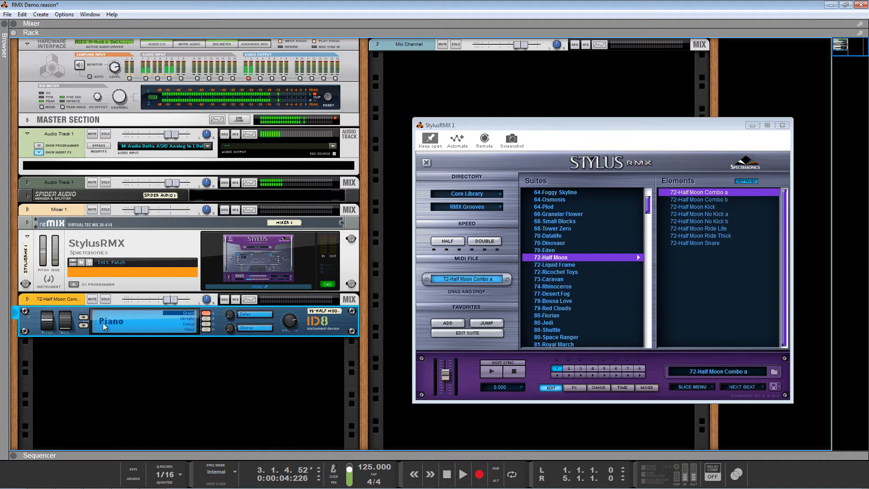
right_click(56, 300)
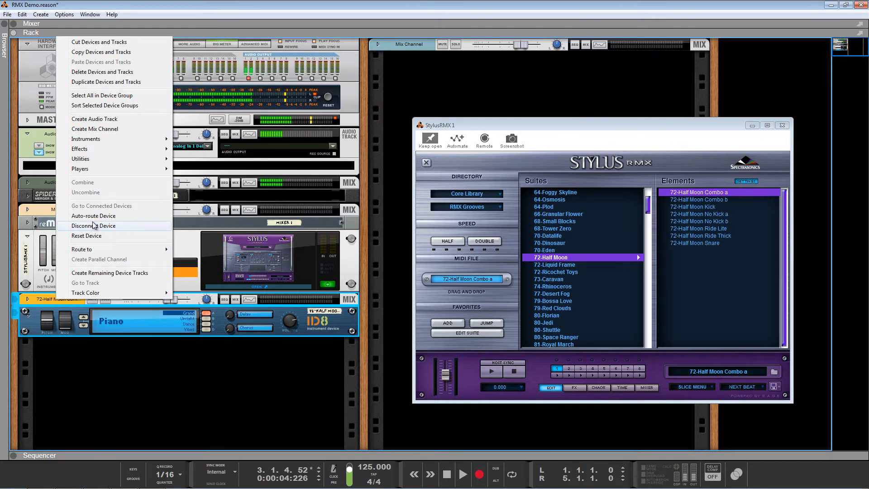
mouse_move(101, 250)
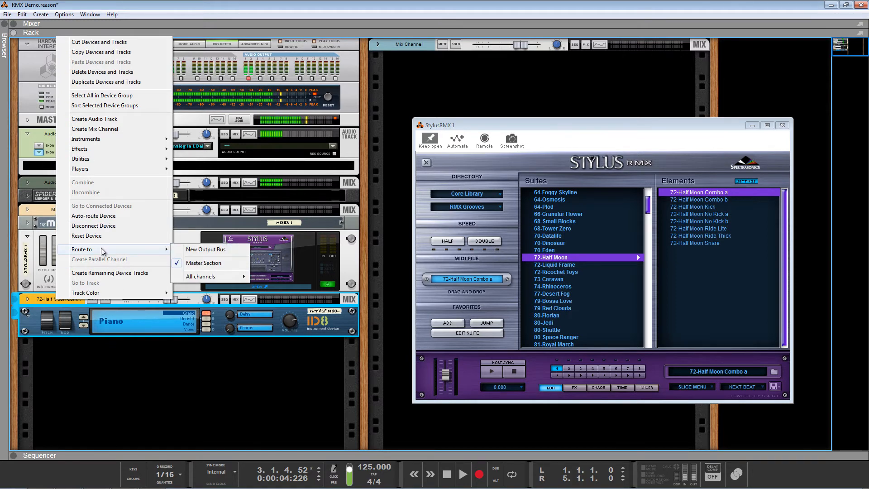
left_click(116, 73)
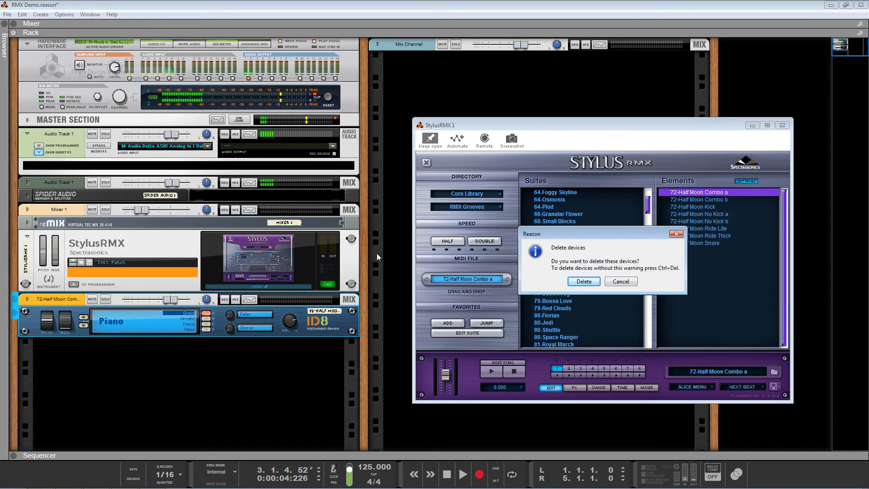
key("Return")
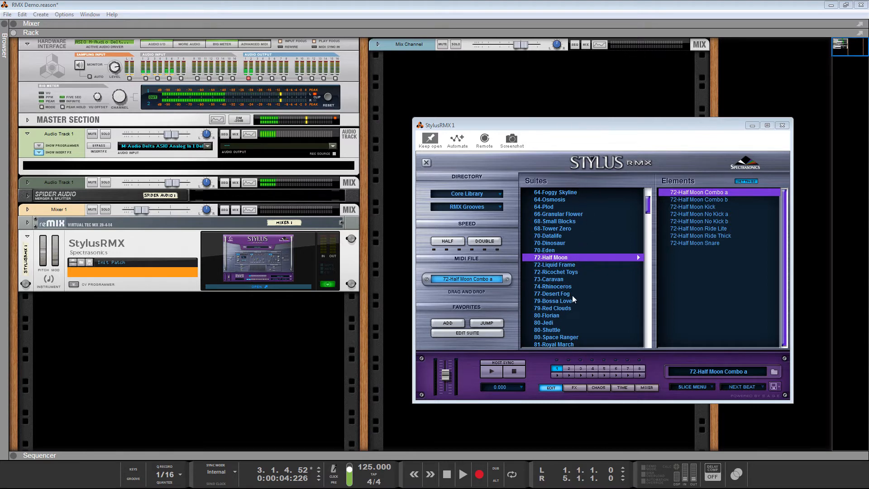
Step: Switch among parts 1 to 5 in Stylus RMX to examine which groove each part holds
left_click(568, 368)
left_click(581, 369)
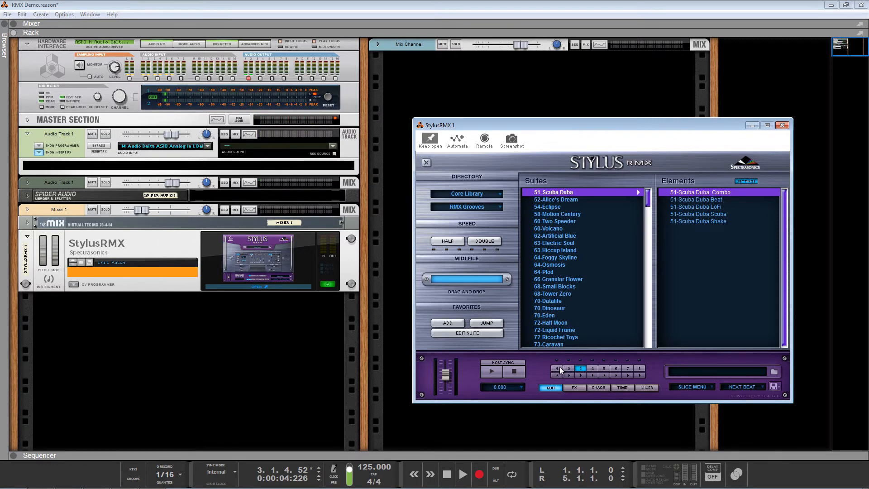
left_click(559, 370)
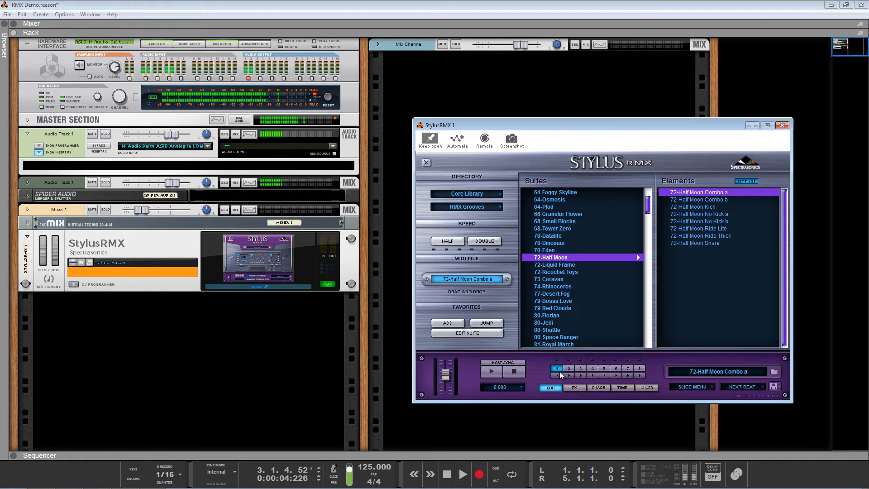
left_click(570, 370)
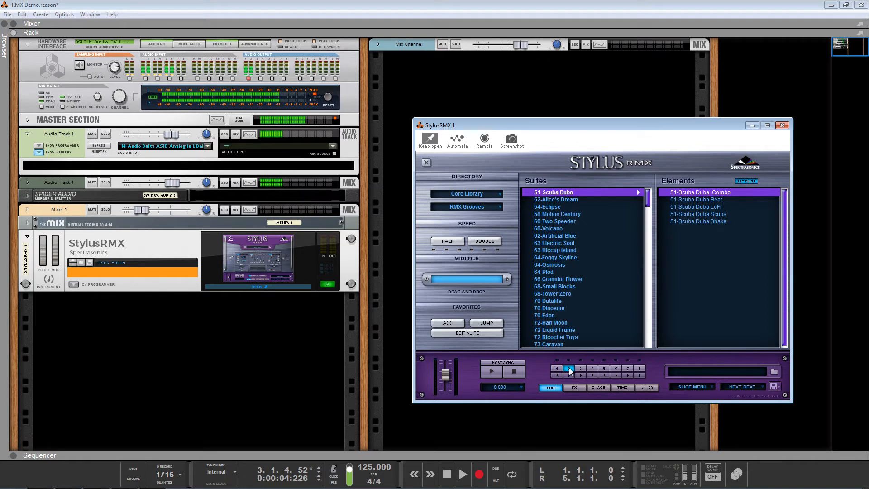
left_click(580, 370)
left_click(592, 369)
left_click(604, 370)
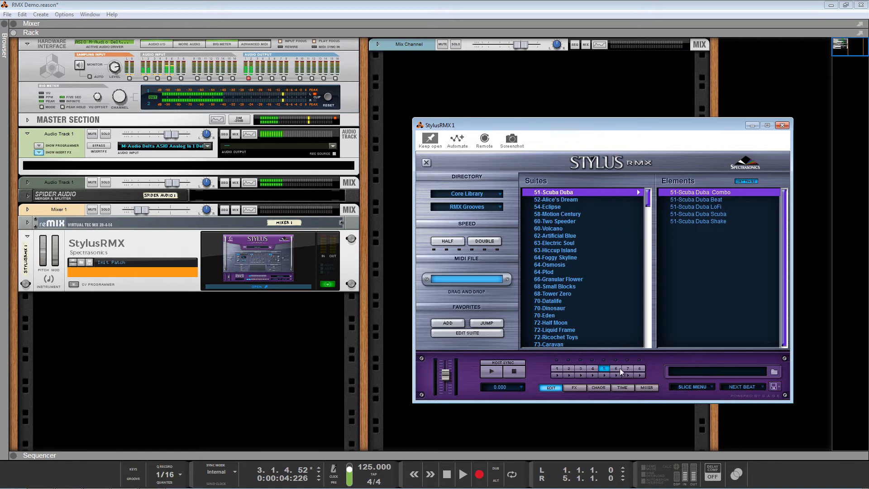
left_click(569, 369)
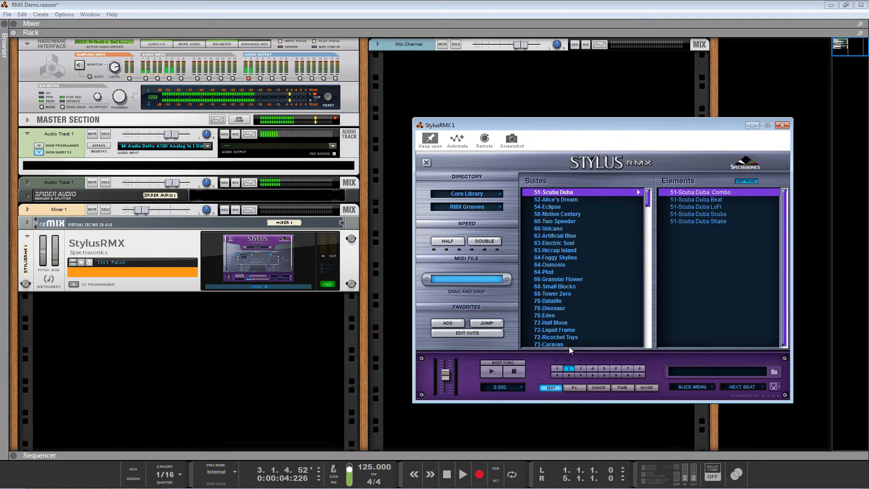
left_click(557, 367)
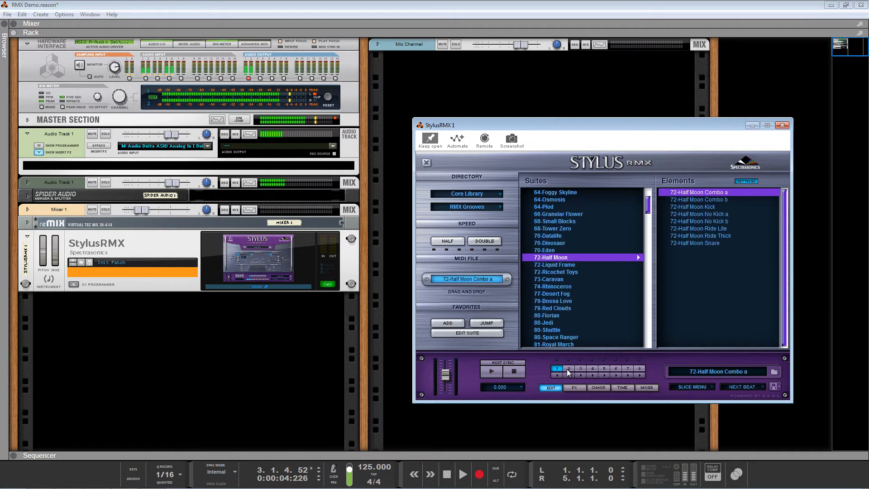
Step: Audition elements of the 60-Volcano suite in part 2 and load 60-Volcano Kabuki Wood
left_click(570, 369)
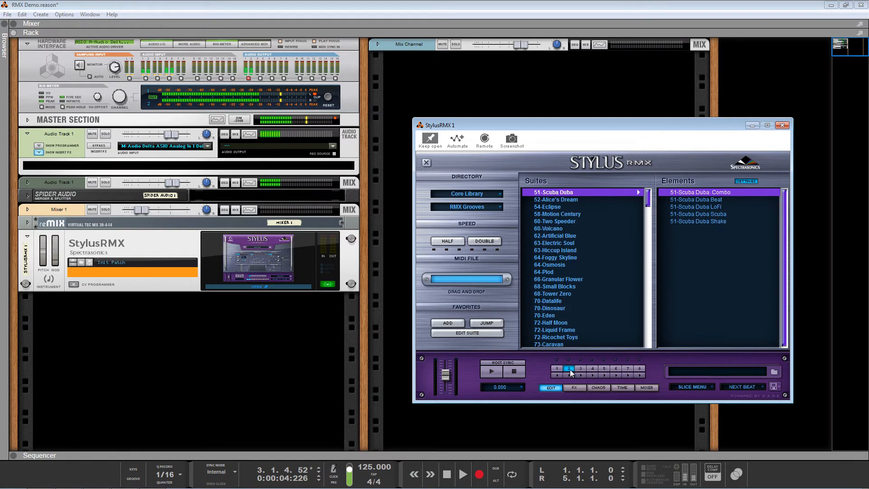
left_click(493, 372)
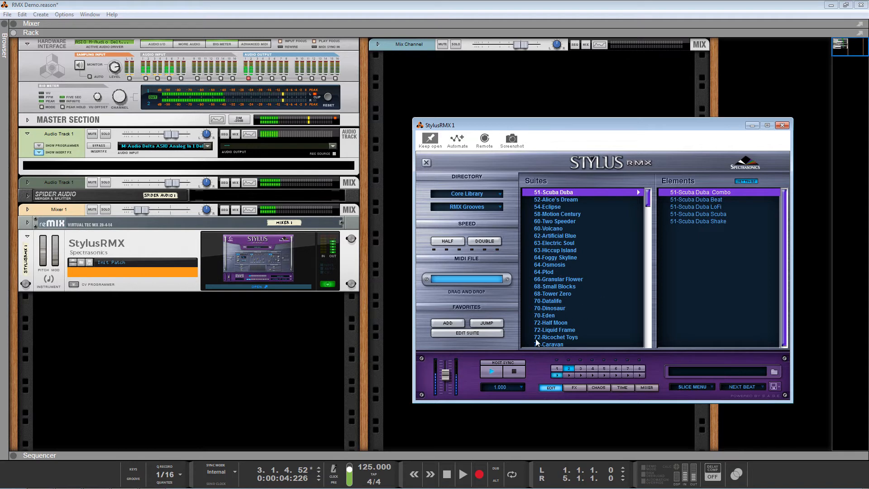
left_click(557, 228)
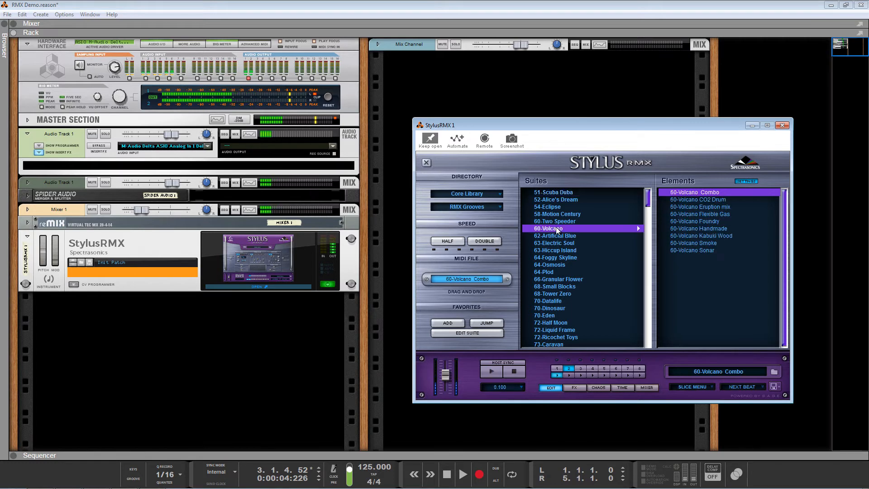
left_click(705, 215)
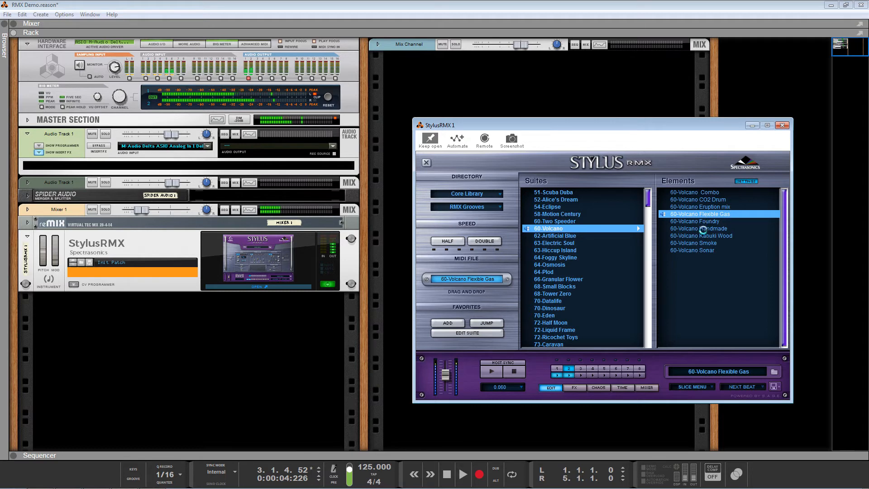
left_click(703, 228)
left_click(699, 235)
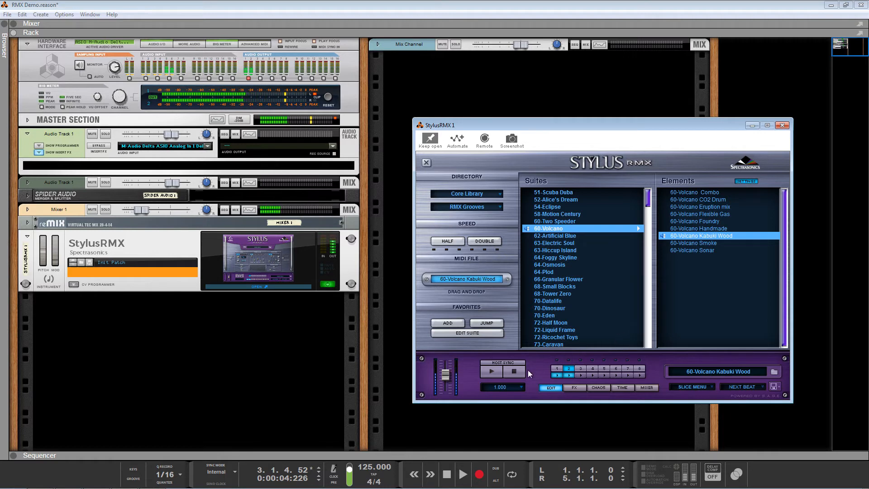
left_click(516, 374)
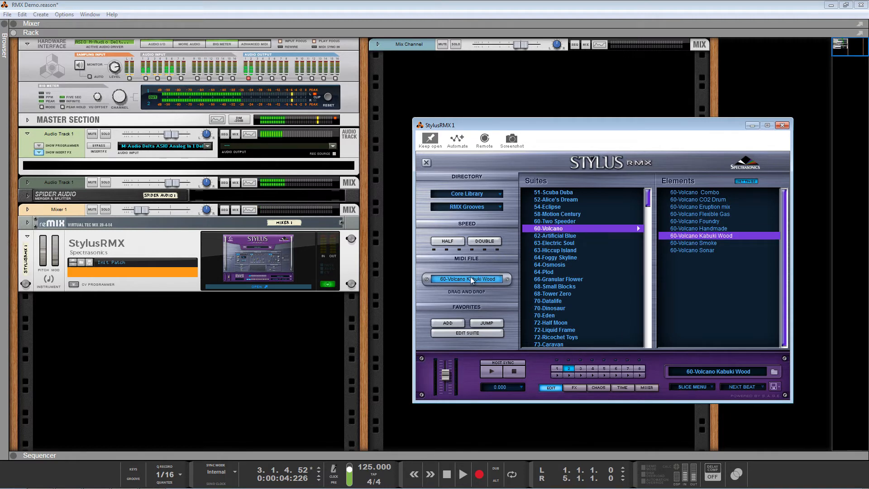
Step: Import the 60-Volcano Kabuki Wood MIDI file from the groove browser into the sequencer as a new track
left_click(391, 266)
key("F7")
left_click_drag(468, 279, 410, 279)
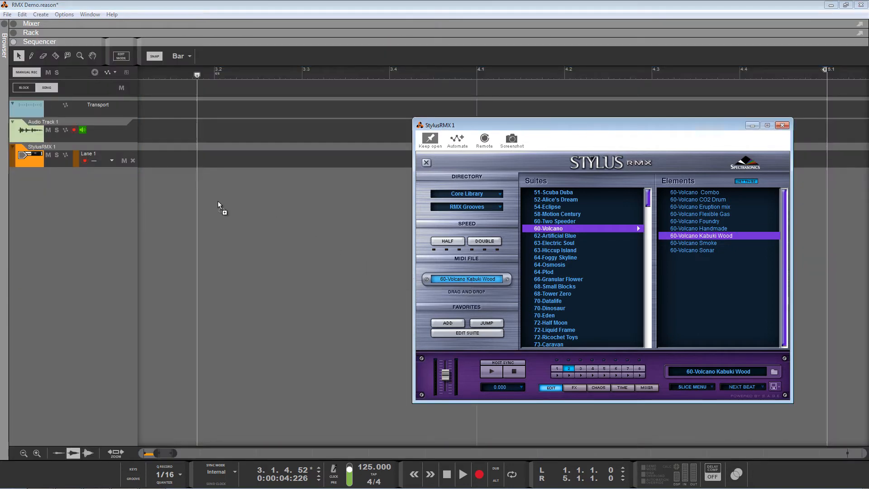
left_click_drag(219, 202, 190, 202)
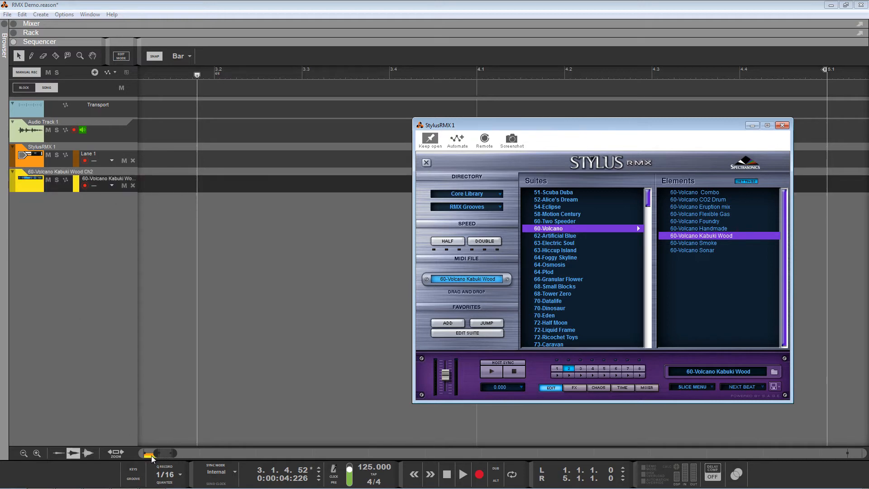
Step: Examine the imported clips from the song's start, the rack devices, and the grooves in Stylus RMX parts 1 and 2
left_click_drag(152, 455, 140, 455)
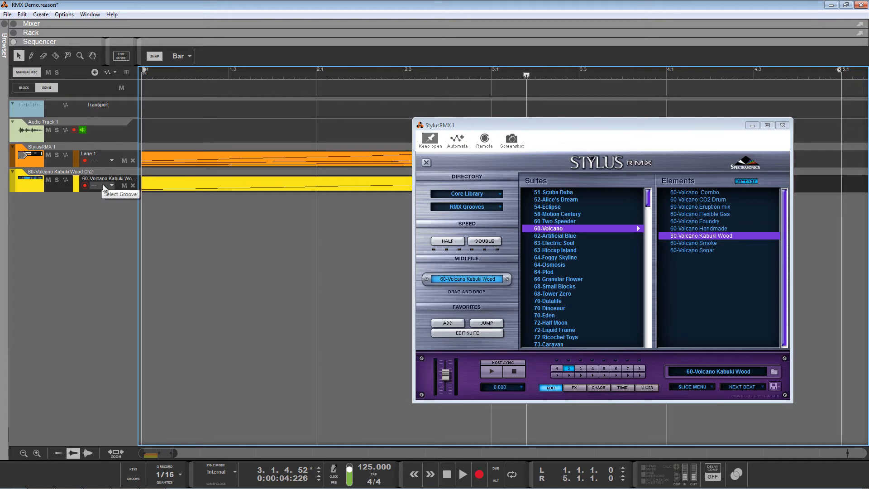
key("F6")
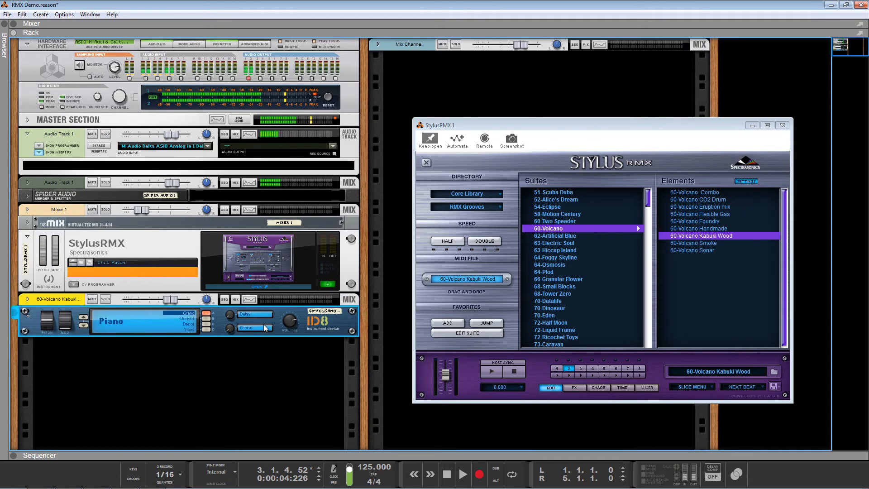
key("F7")
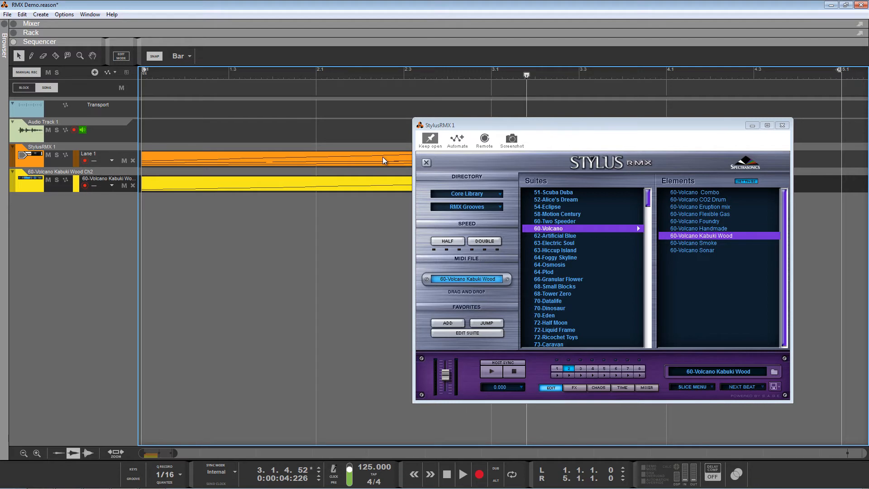
left_click(557, 368)
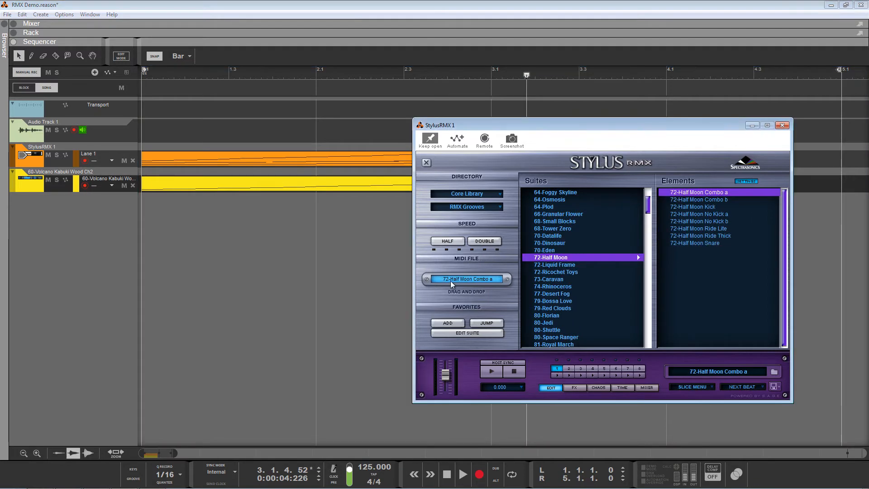
left_click(569, 369)
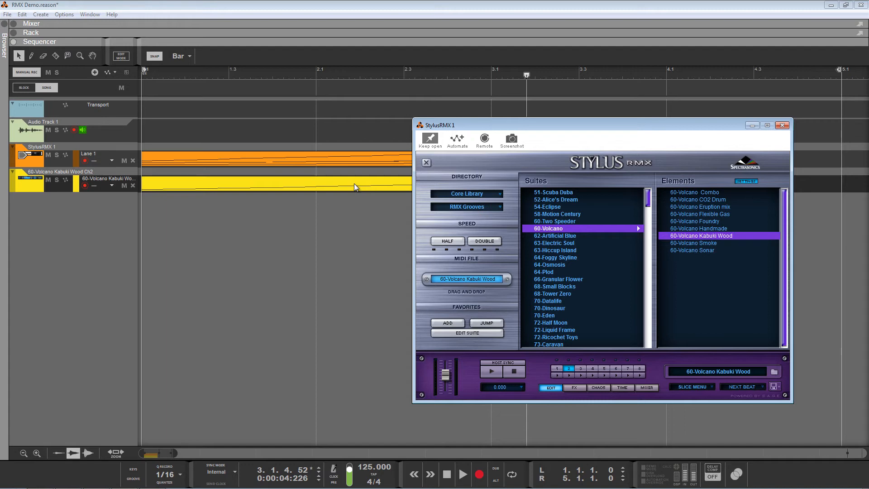
left_click(306, 276)
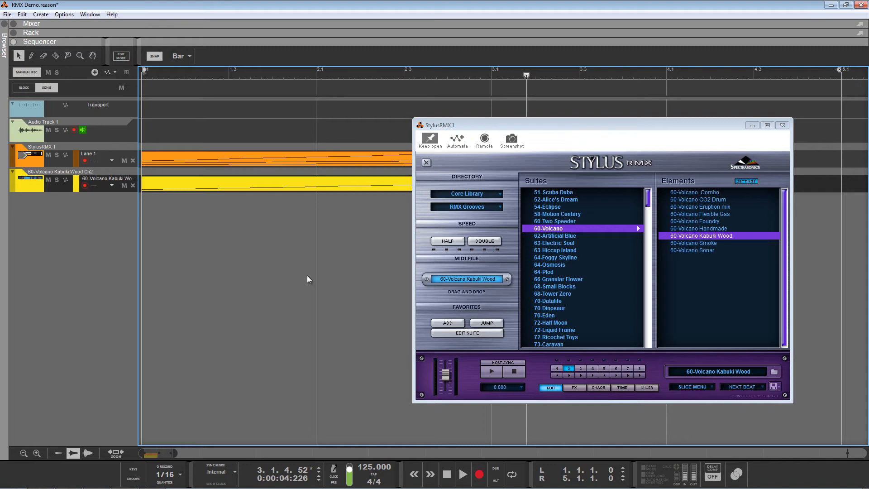
Step: Duplicate the StylusRMX 1 device and its track in the rack, and open the copy's plugin window
key("F6")
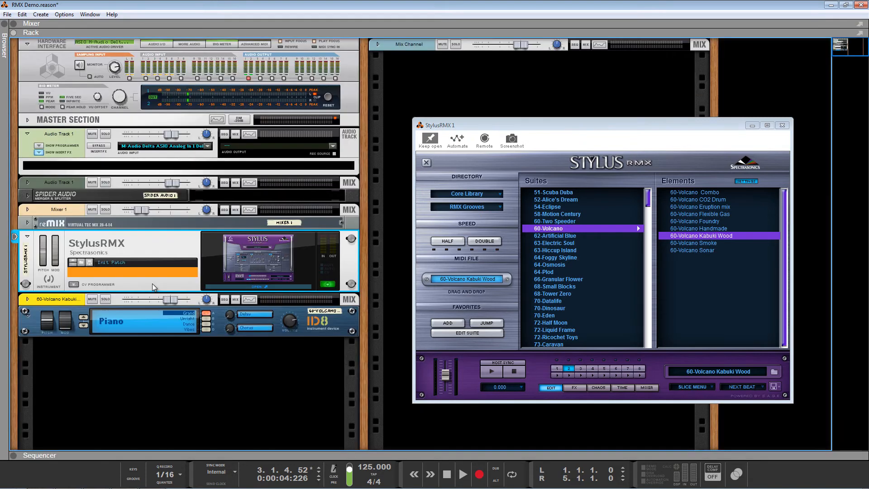
right_click(156, 283)
mouse_move(181, 277)
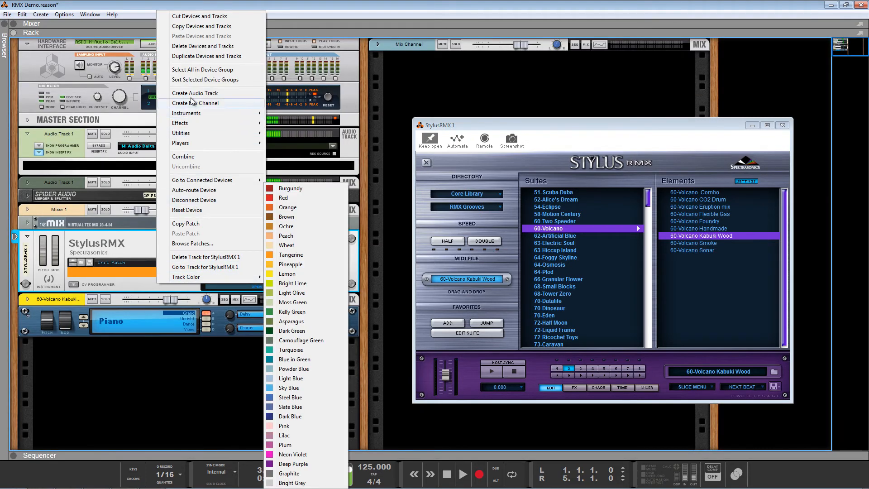
left_click(206, 56)
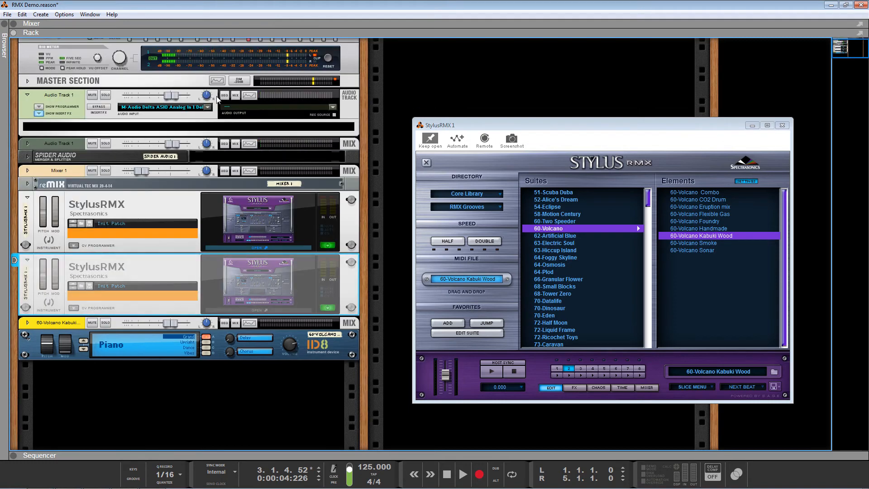
left_click(229, 281)
Step: Delete the duplicated clip from the StylusRMX 1 copy track and move the 60-Volcano Kabuki Wood clip there at bar 1
key("F7")
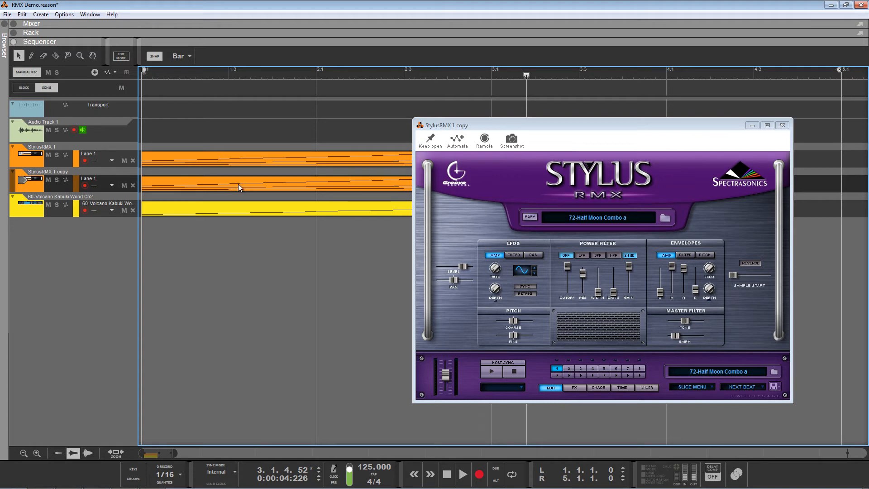
left_click(226, 183)
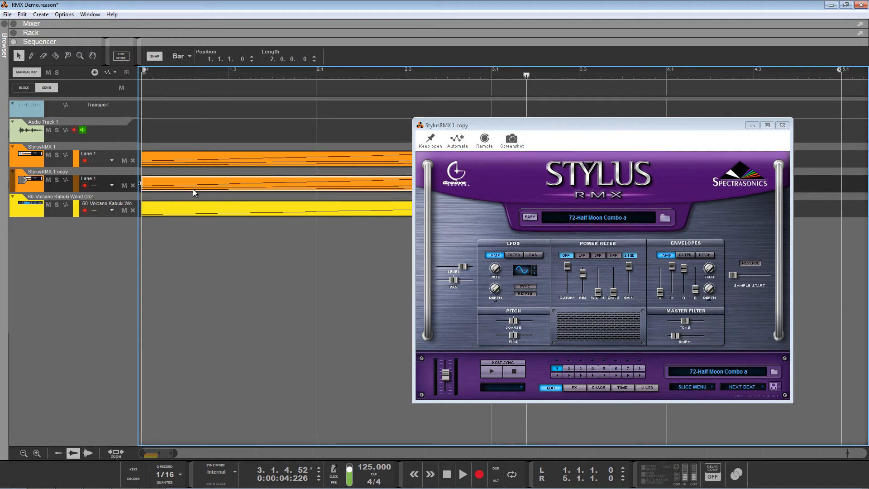
key("Delete")
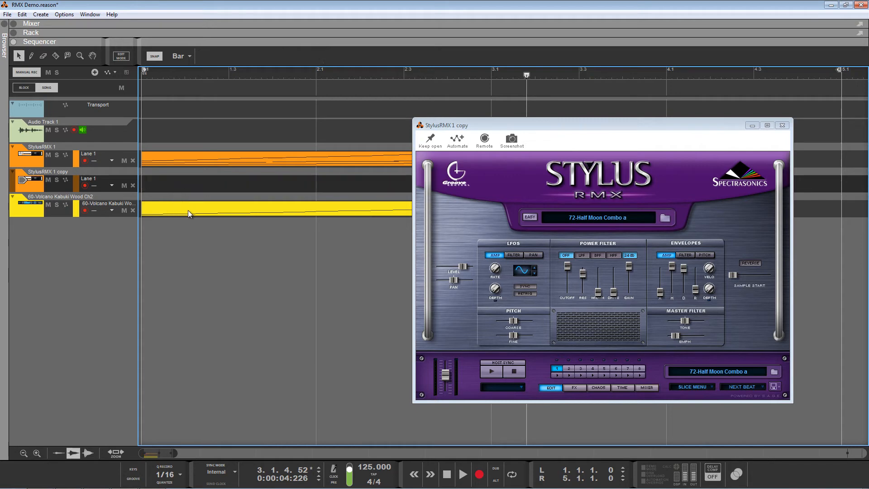
left_click_drag(188, 210, 178, 188)
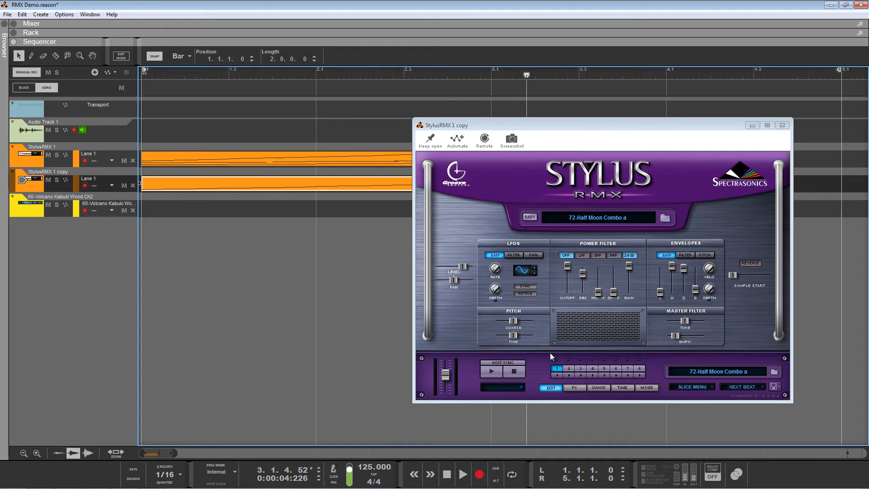
Step: Open the StylusRMX 1 copy's groove browser and reset part 2 to the Core Library's default Sound Check
left_click(729, 371)
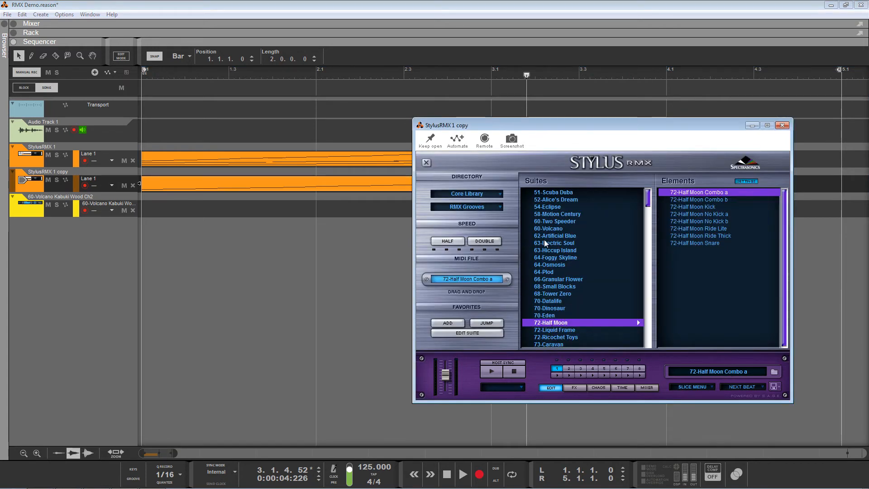
left_click(566, 368)
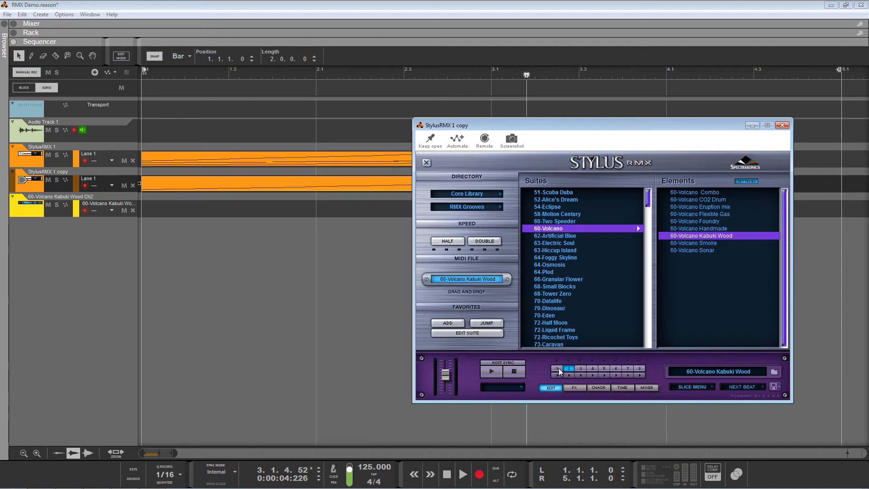
left_click(501, 191)
left_click(493, 196)
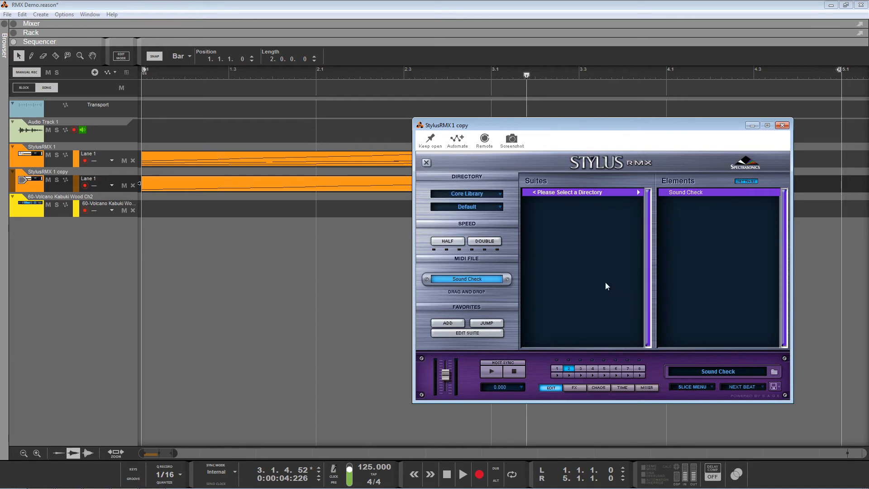
Step: Load 60-Volcano Kabuki Wood into part 1 of the StylusRMX 1 copy and stop its preview
left_click(557, 368)
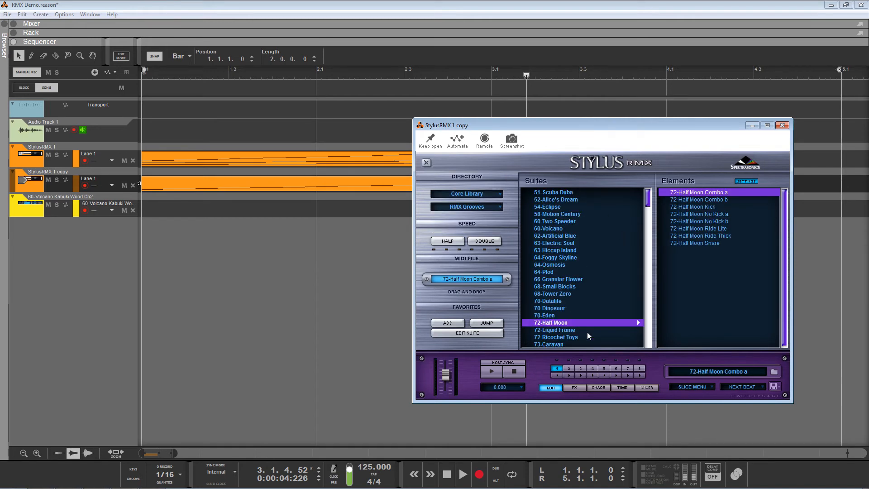
left_click(562, 228)
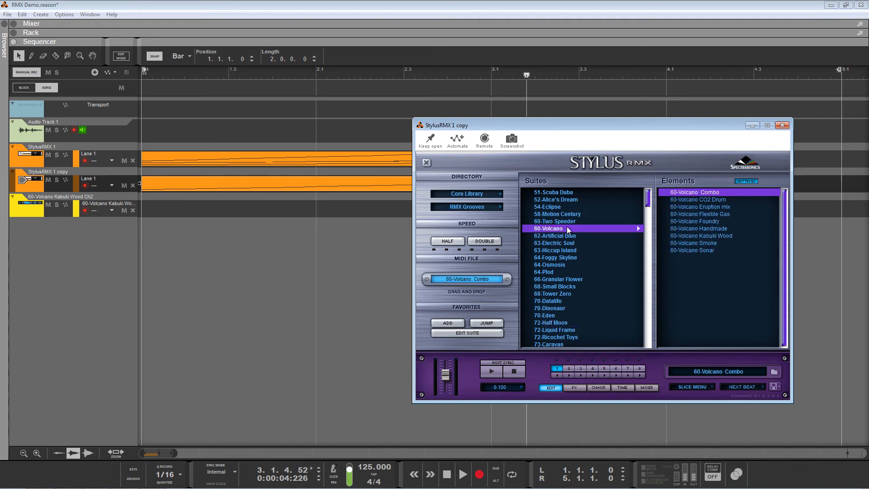
left_click(718, 234)
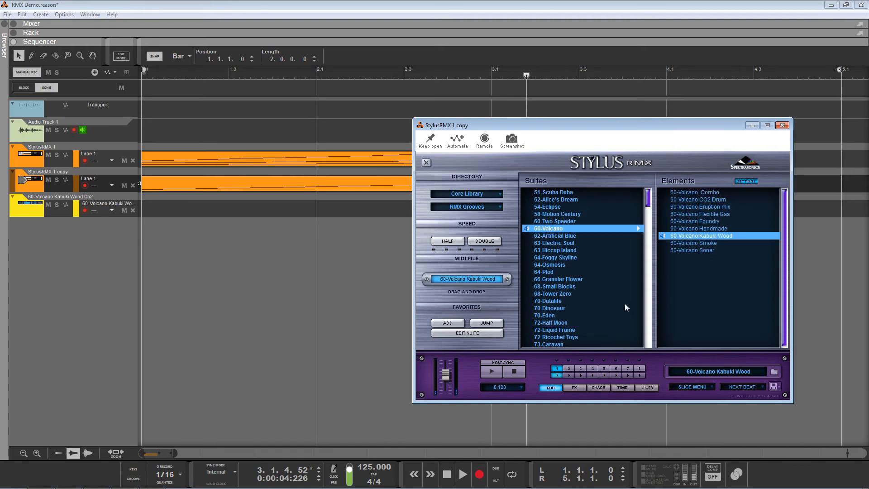
left_click(512, 371)
Step: Play the song from the start to hear both Stylus RMX tracks together, then stop and rewind
left_click(447, 474)
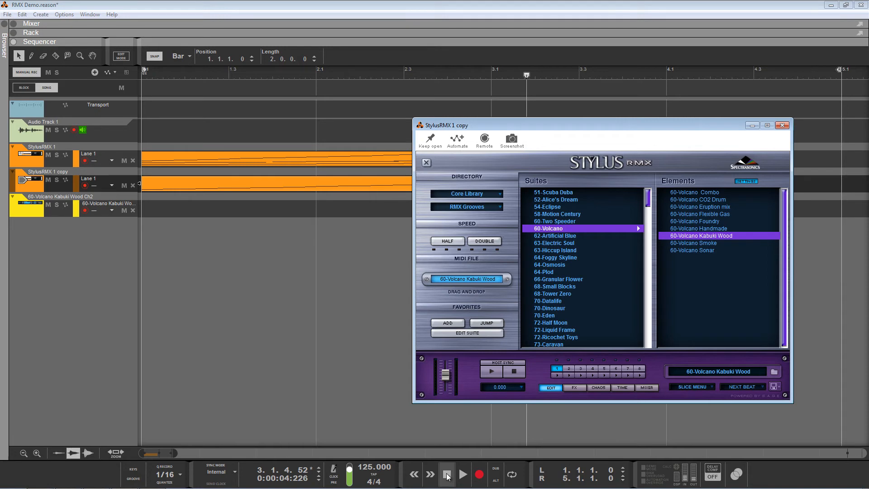
left_click(462, 474)
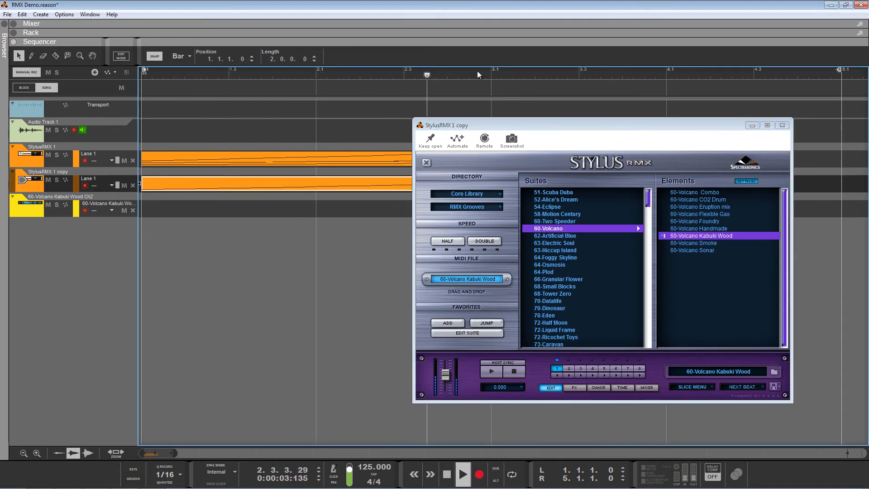
left_click_drag(536, 122, 516, 88)
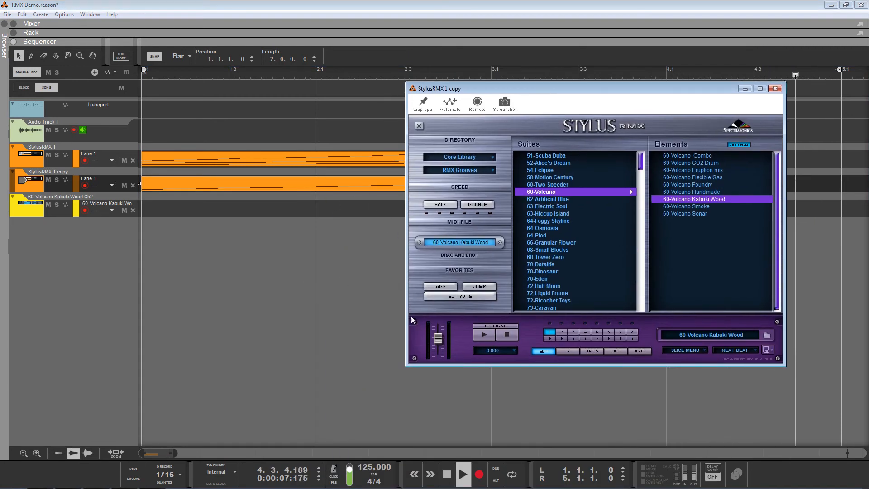
left_click(446, 471)
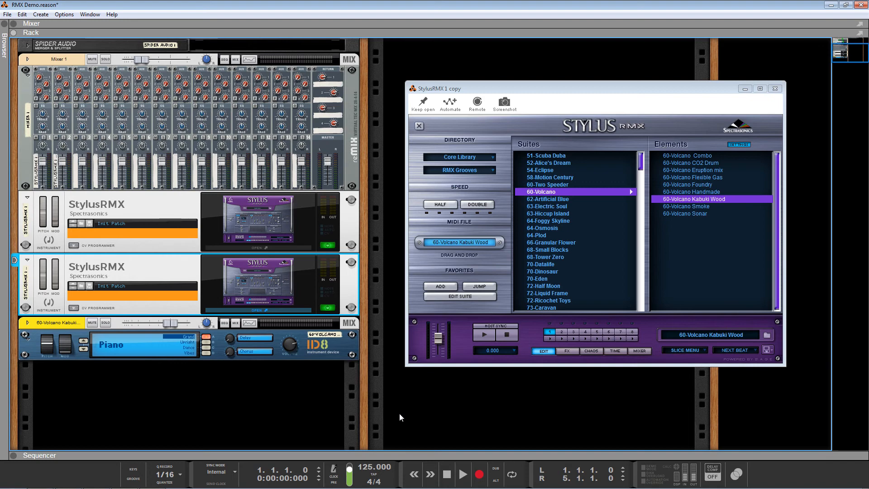
Step: Check parts 2 and 3 of the StylusRMX 1 copy, then return to part 1
left_click(562, 332)
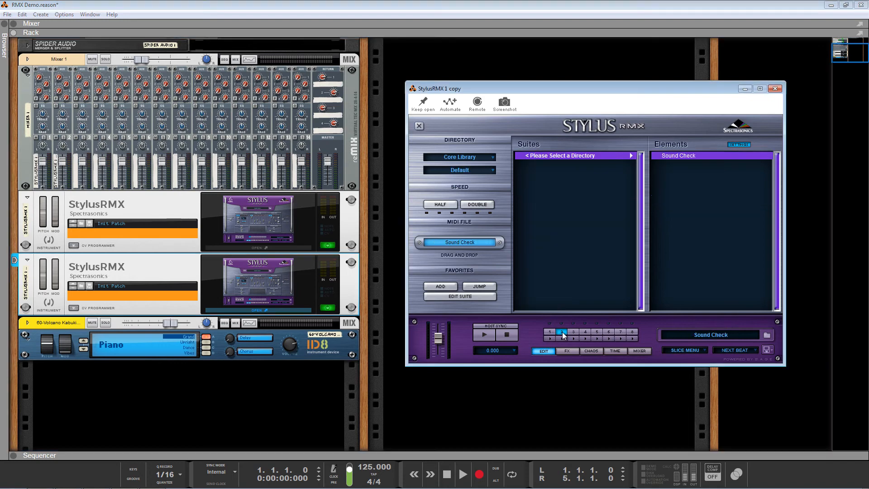
left_click(573, 332)
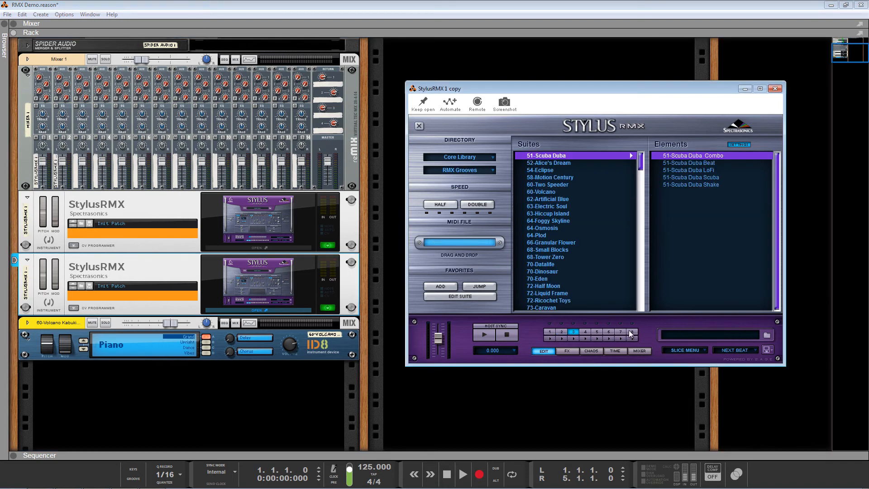
left_click(550, 331)
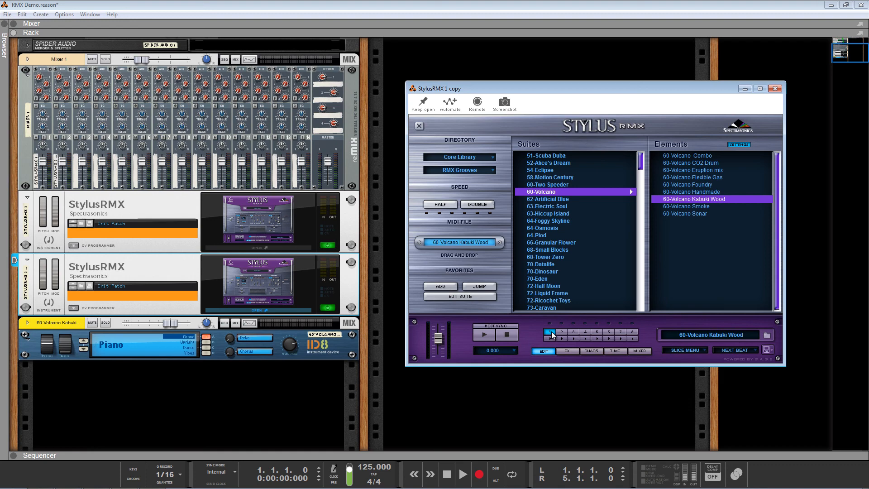
Step: Delete the leftover 60-Volcano Kabuki Wood mix channel and its ID8 instrument from the rack
left_click(38, 324)
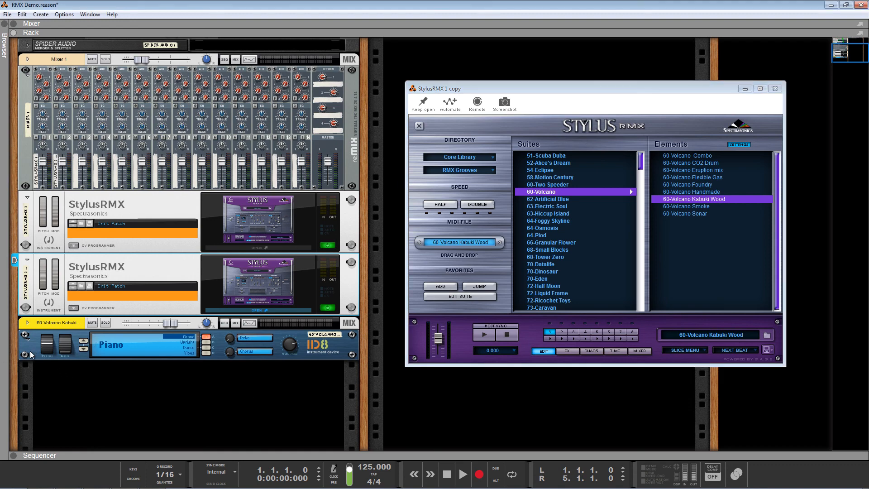
left_click(42, 321)
right_click(42, 322)
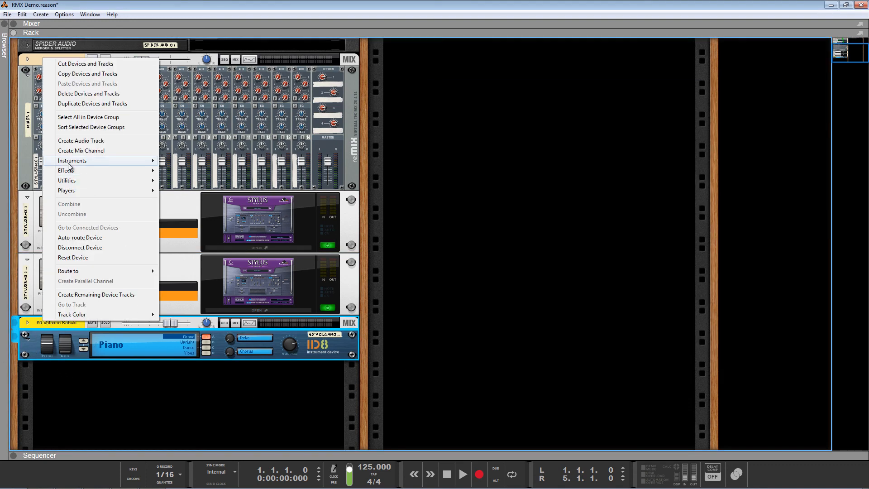